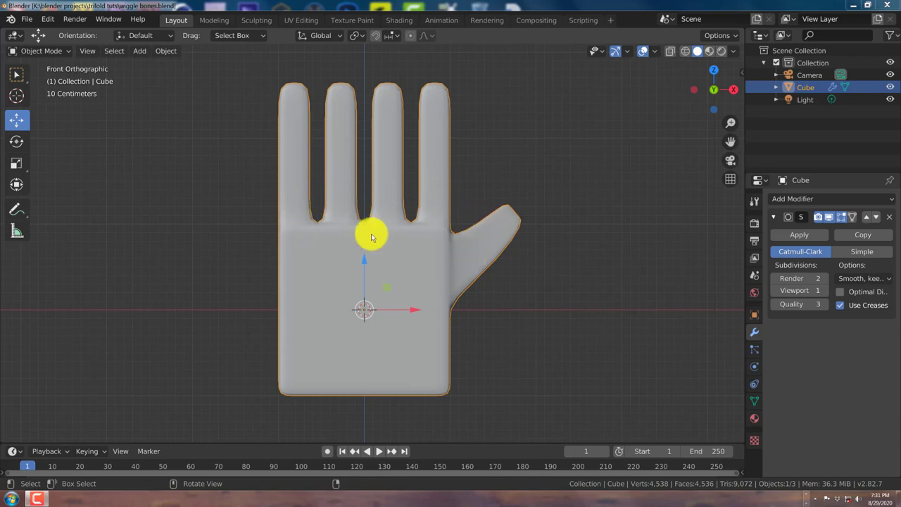
Step: Return to the front view and switch on the Screencast Keys display from the sidebar
scroll(466, 202, "down", 2)
scroll(466, 202, "up", 2)
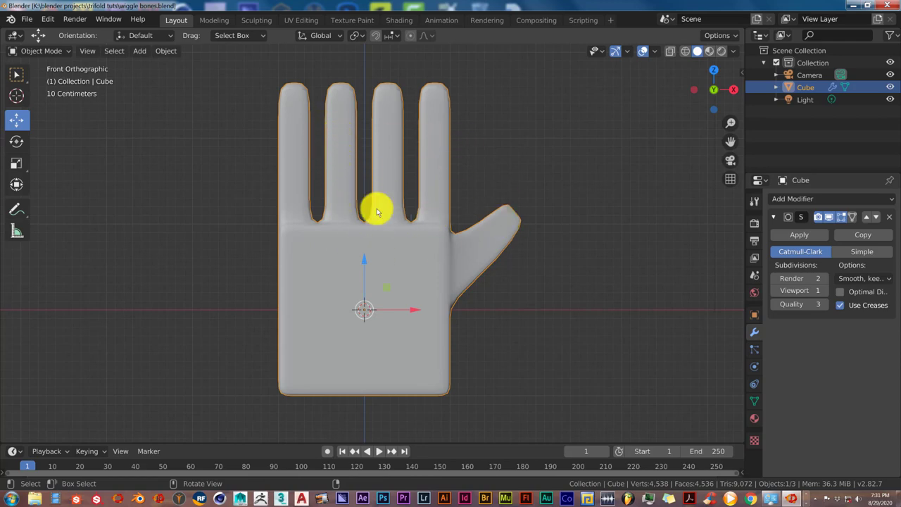
middle_click_drag(424, 230, 429, 248)
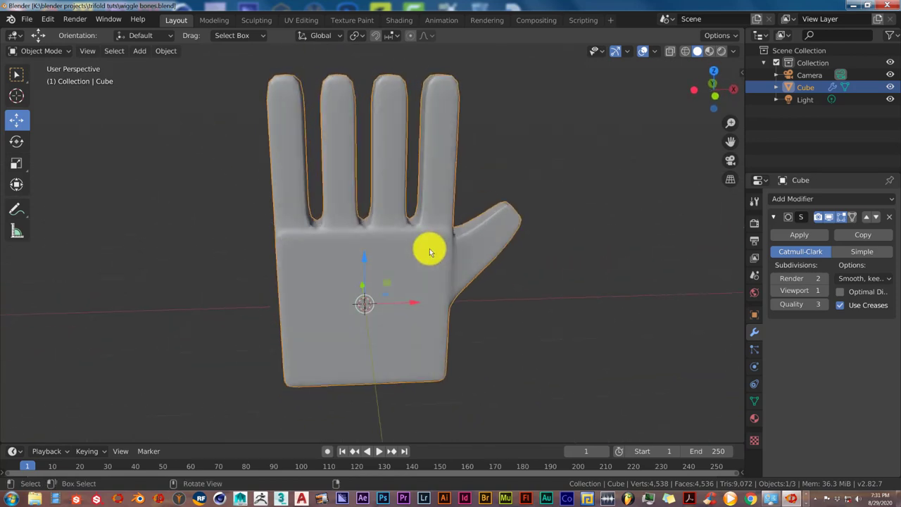
key("KP_1")
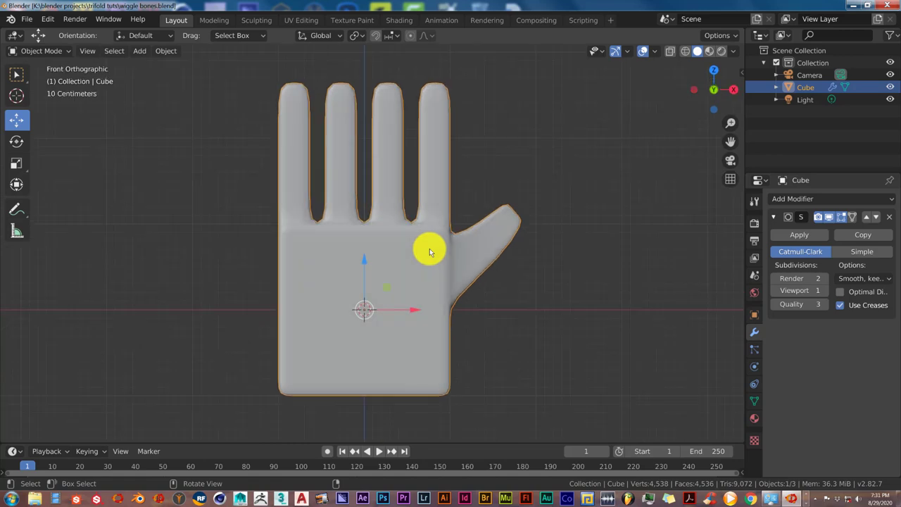
left_click(740, 73)
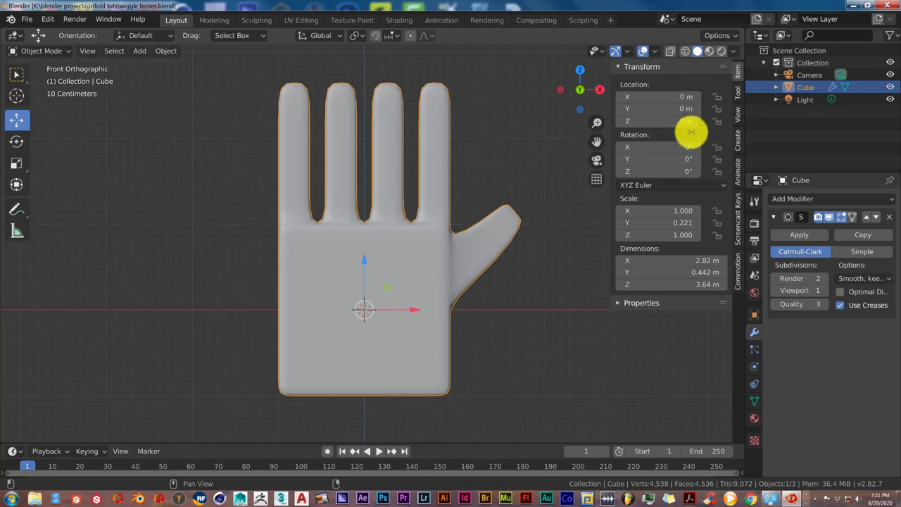
left_click(738, 225)
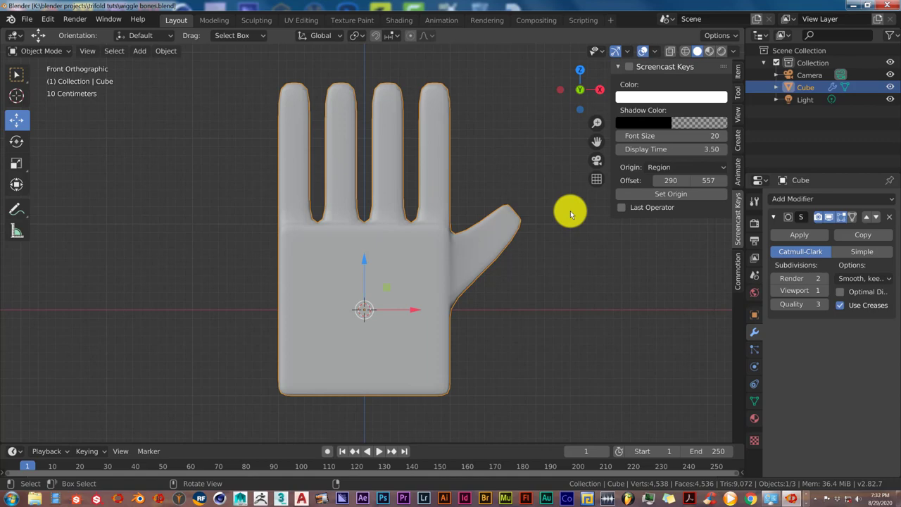
left_click(629, 66)
scroll(509, 167, "down", 4)
scroll(352, 312, "up", 2)
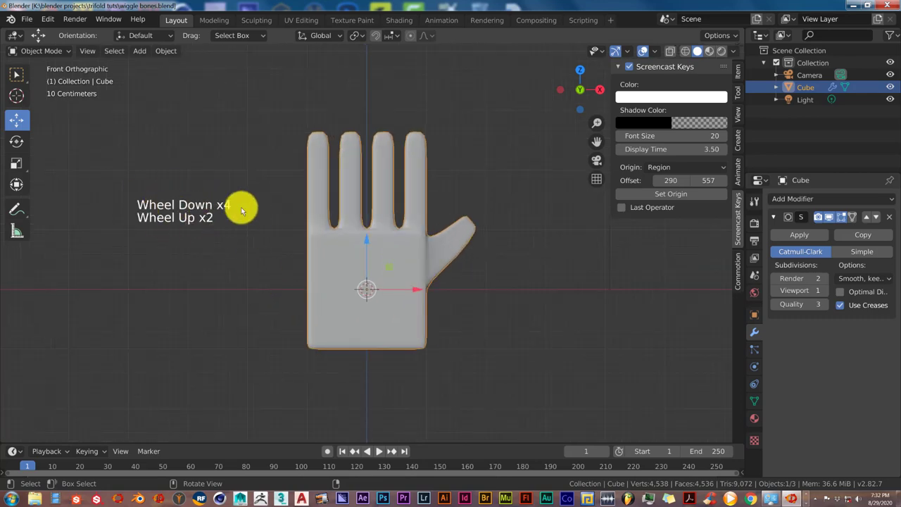
scroll(469, 218, "up", 1)
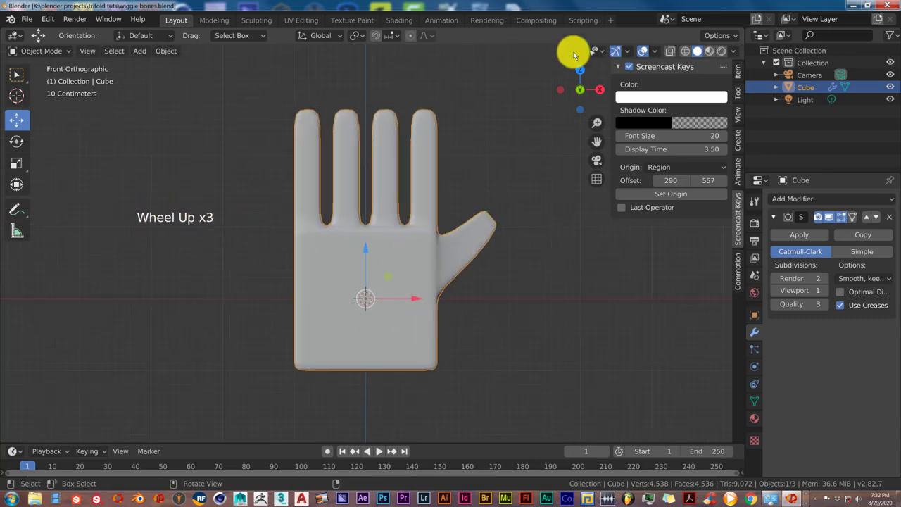
left_click_drag(611, 73, 766, 84)
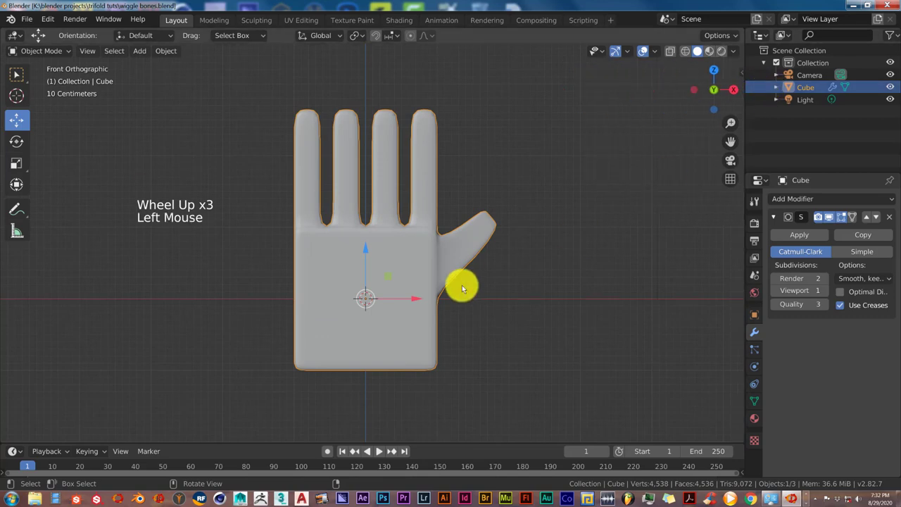
Step: Show the hand in wireframe and pan it higher in the view
scroll(461, 286, "up", 1)
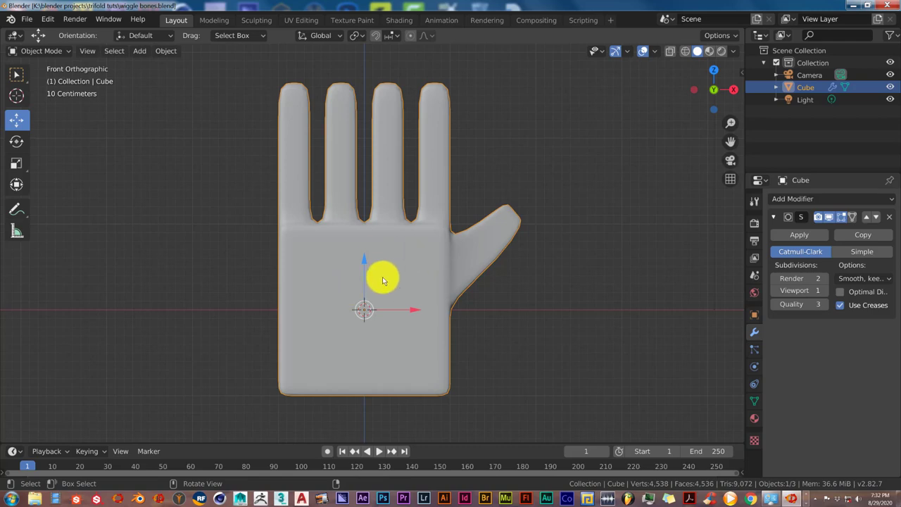
key("z")
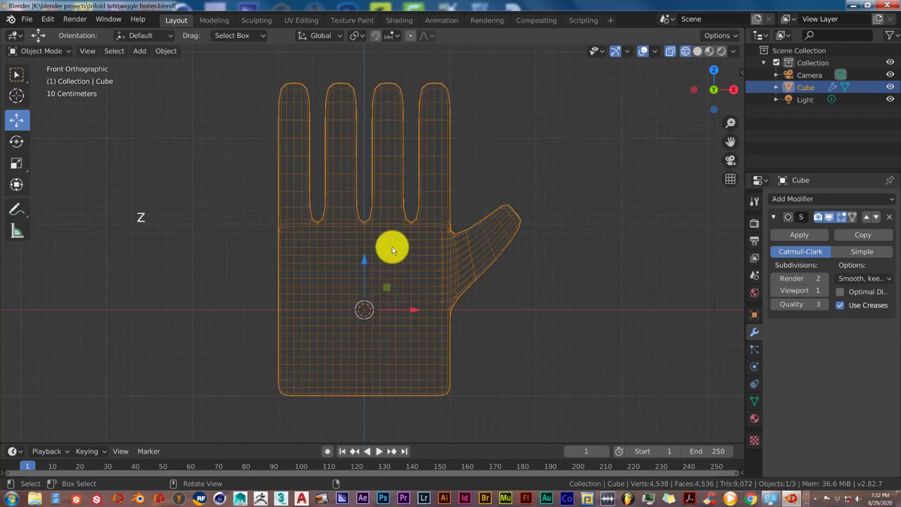
middle_click_drag(398, 307, 401, 276, "shift")
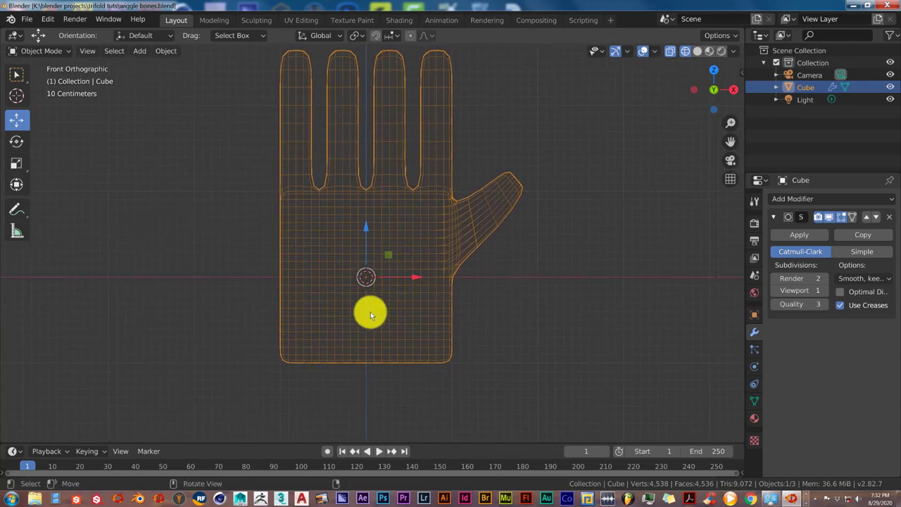
Step: Add a single-bone armature, scale it to 1.8, and position it inside the palm
key("shift+a")
mouse_move(370, 316)
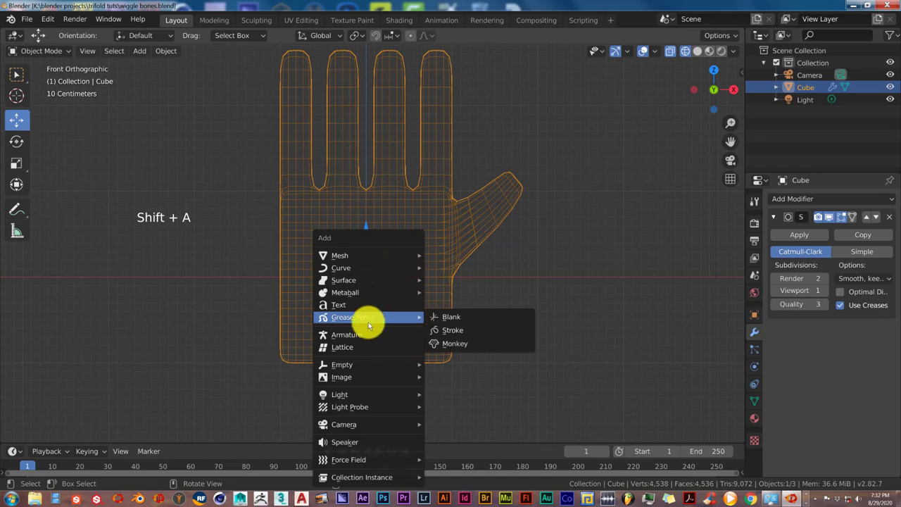
left_click(366, 337)
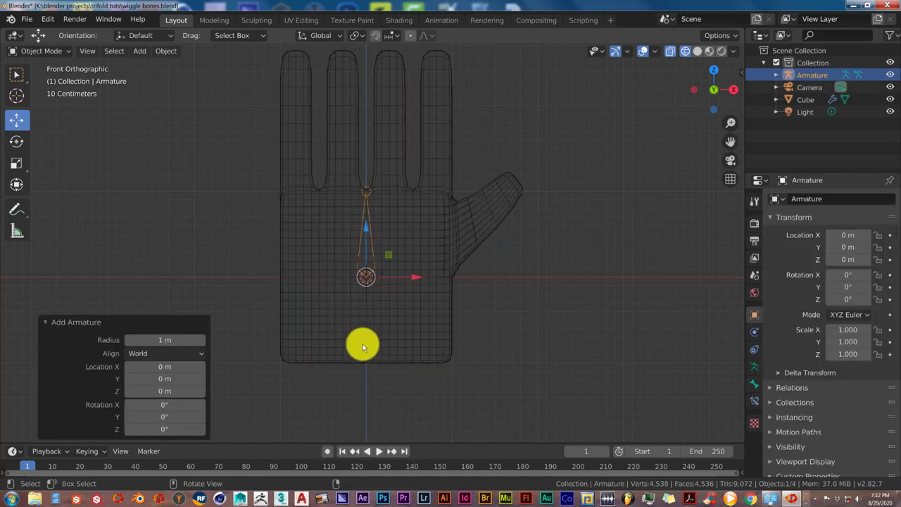
left_click_drag(366, 231, 366, 335)
key("s")
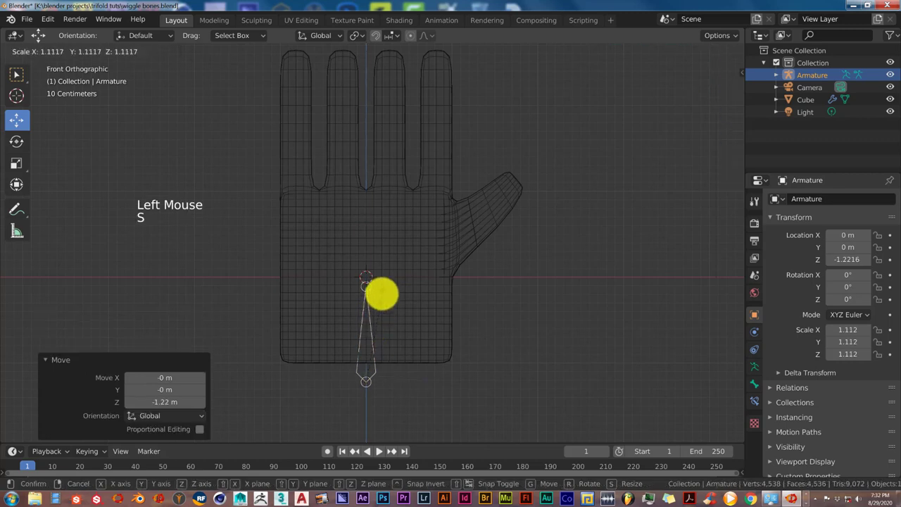
left_click(386, 243)
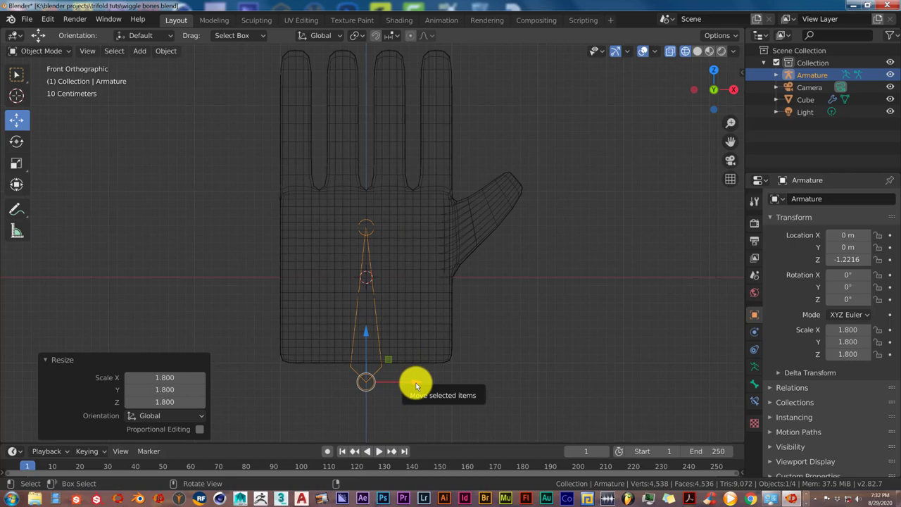
left_click_drag(415, 386, 419, 383)
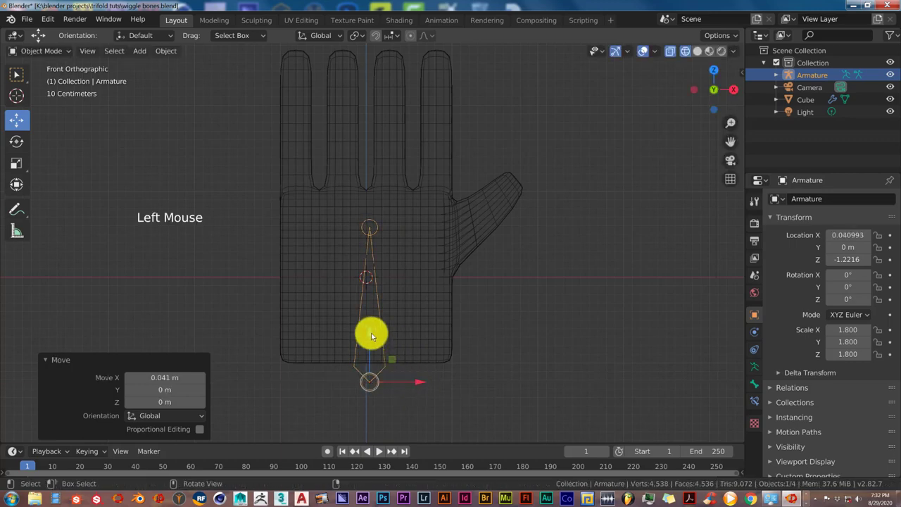
left_click_drag(371, 336, 369, 327)
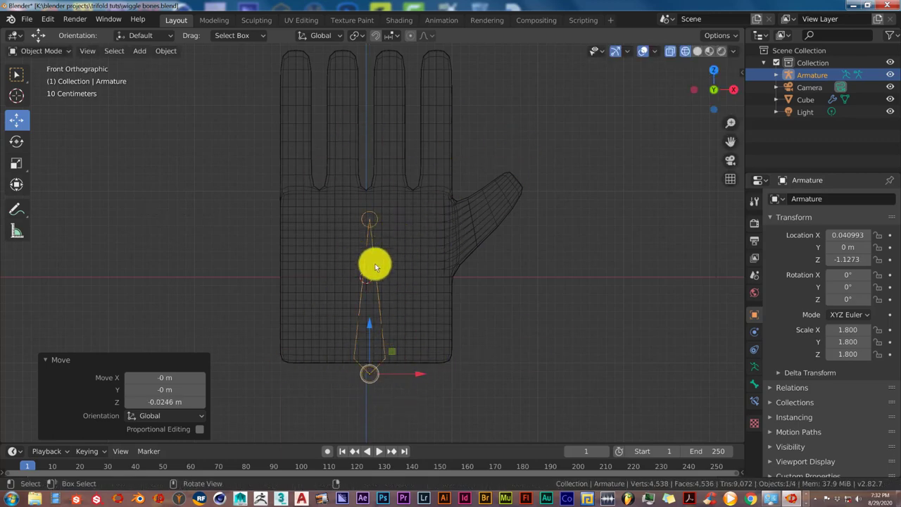
Step: Enter Edit Mode on the armature and select its palm bone
key("Tab")
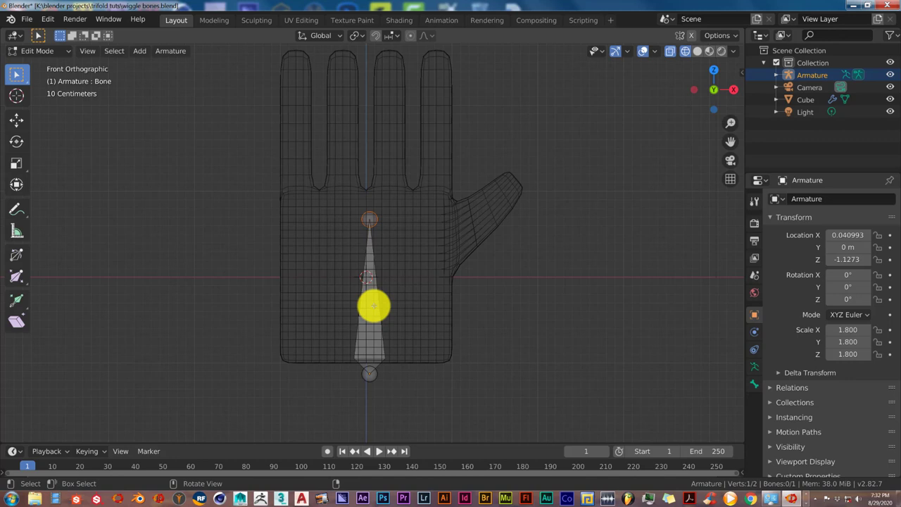
left_click(369, 311)
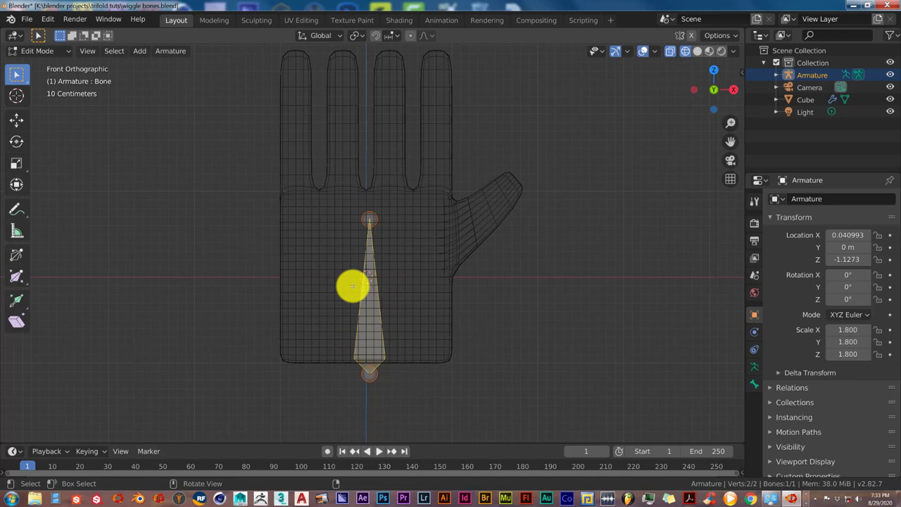
Step: Duplicate the palm bone into the leftmost finger, scaled to 0.787 and raised slightly
key("shift+d")
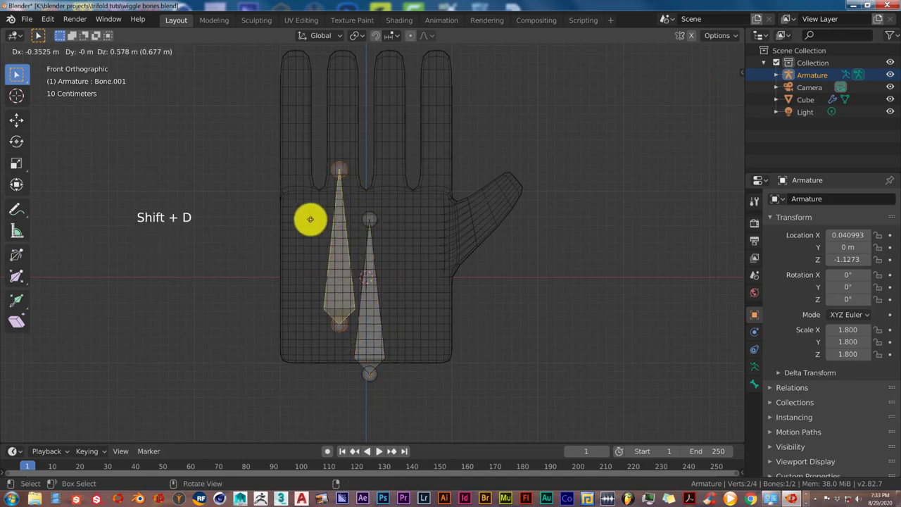
left_click(280, 125)
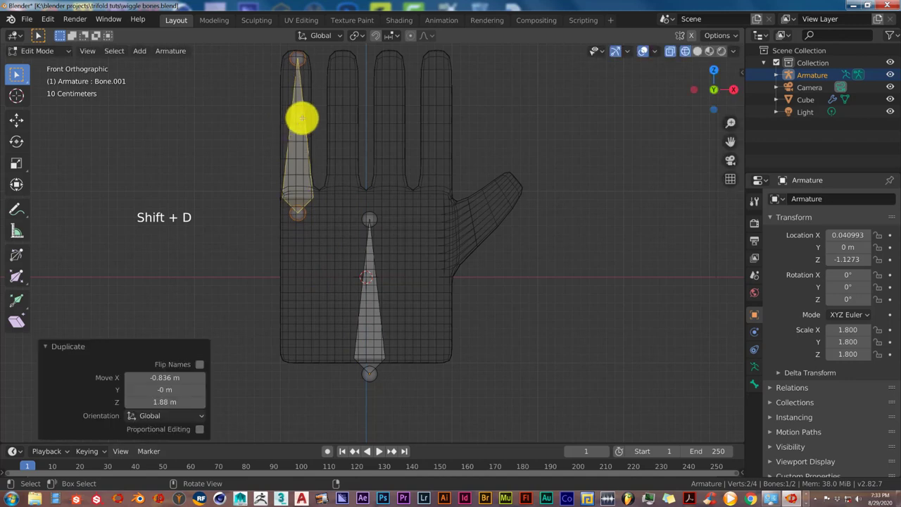
key("s")
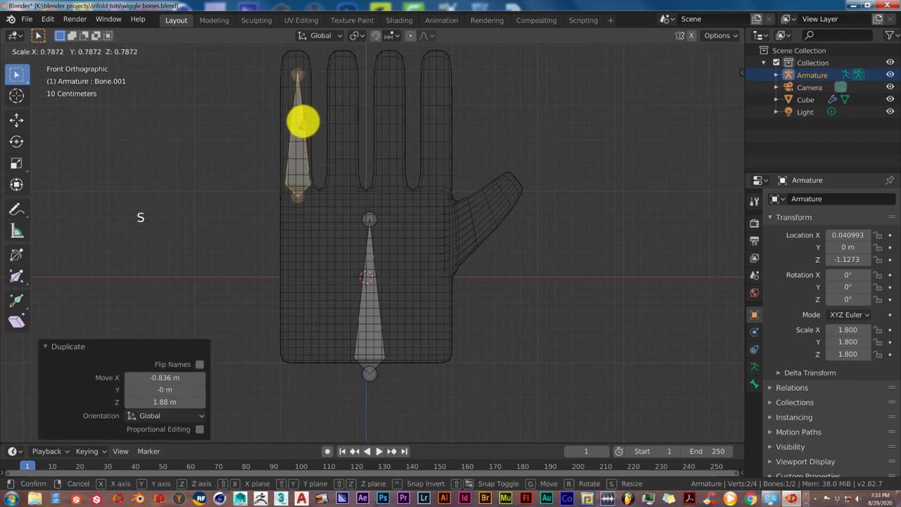
left_click(303, 121)
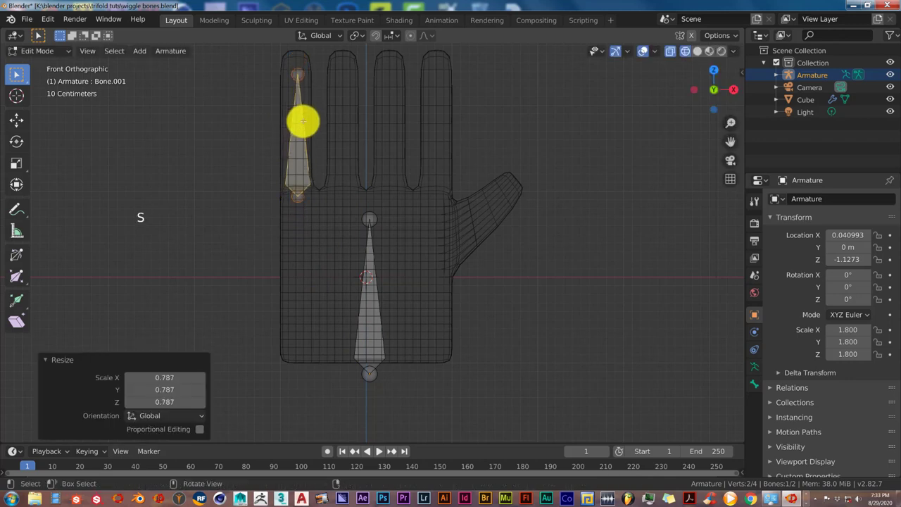
left_click(17, 118)
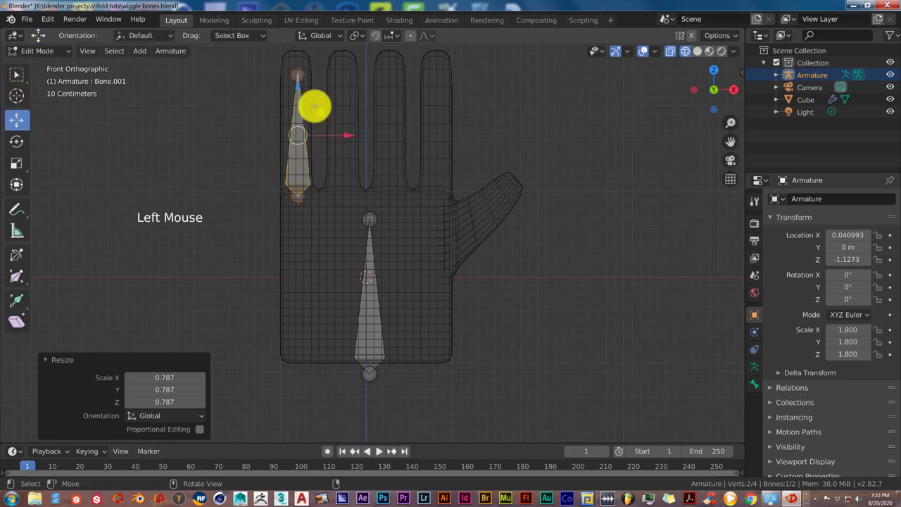
left_click_drag(297, 88, 296, 74)
Step: Copy the finger bone into the second, third and fourth fingers
key("shift+d")
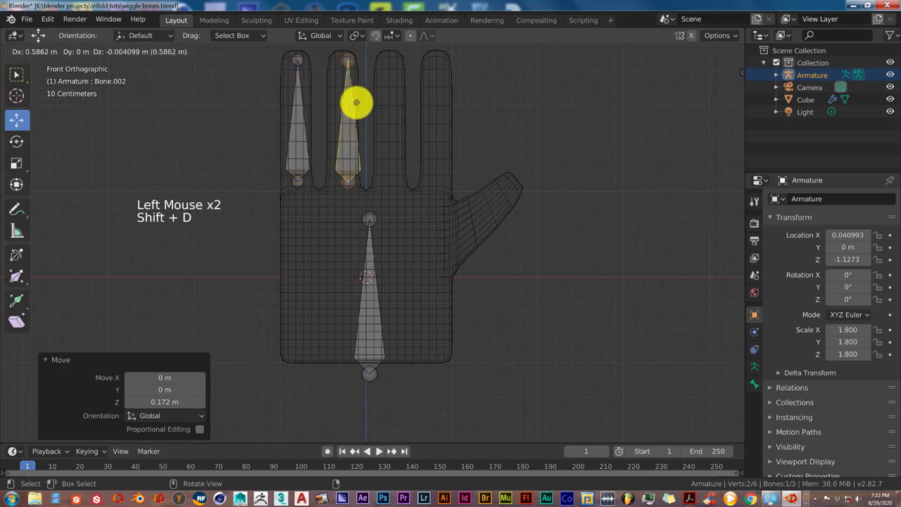
left_click(350, 103)
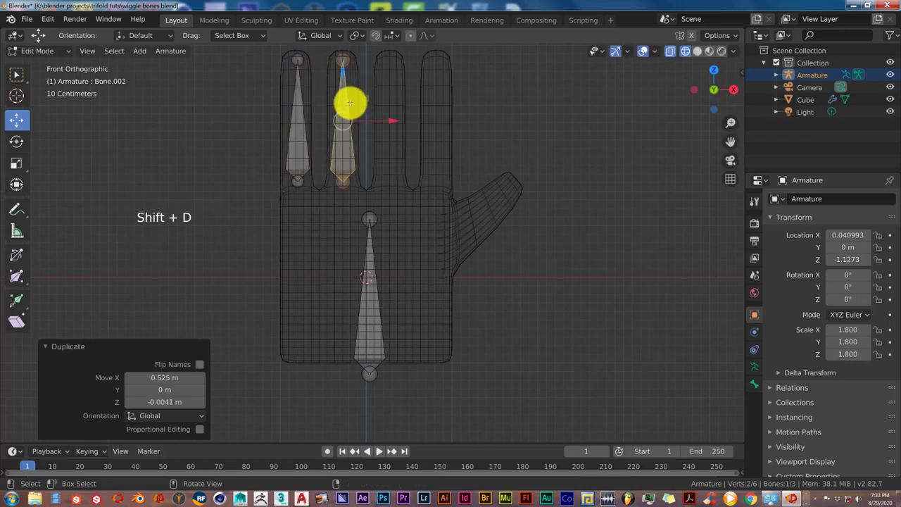
key("shift+d")
left_click(392, 103)
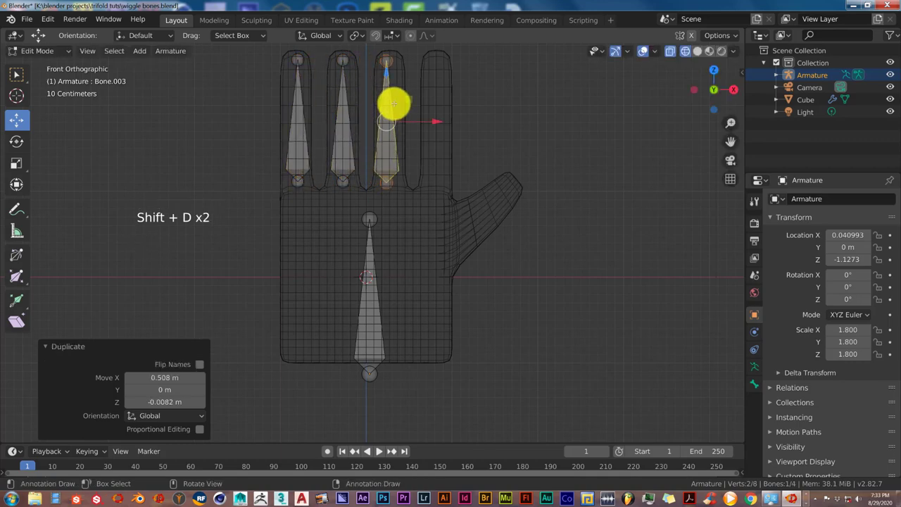
key("shift+d")
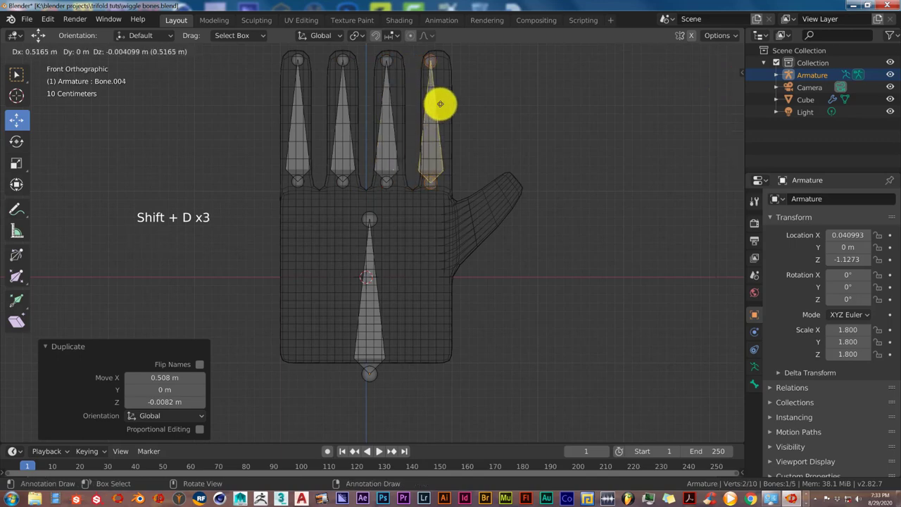
left_click(442, 104)
Step: Duplicate another bone, rotate it, and fit it along the thumb
key("shift+d")
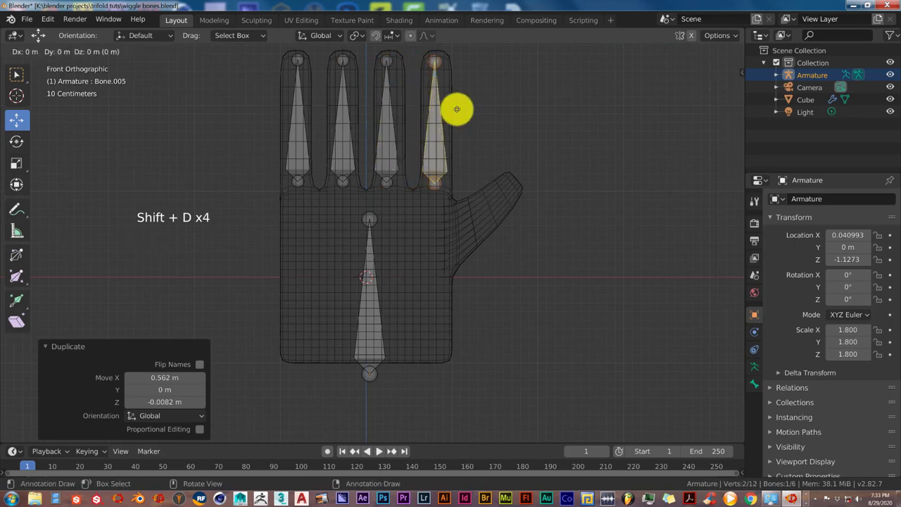
left_click(451, 181)
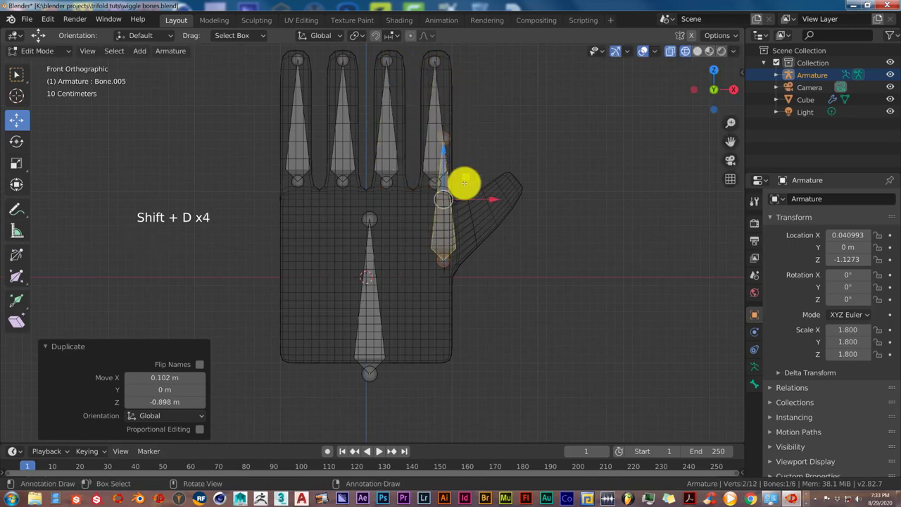
key("r")
left_click(486, 205)
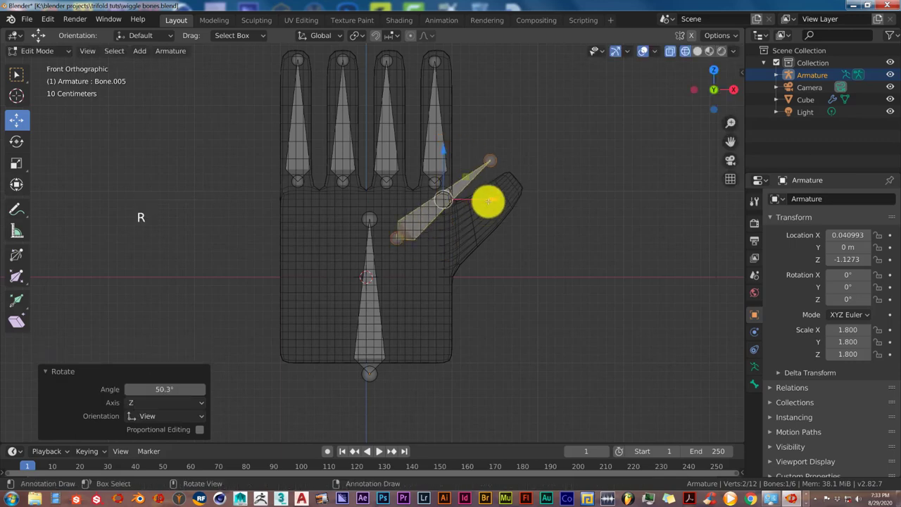
left_click_drag(487, 200, 524, 203)
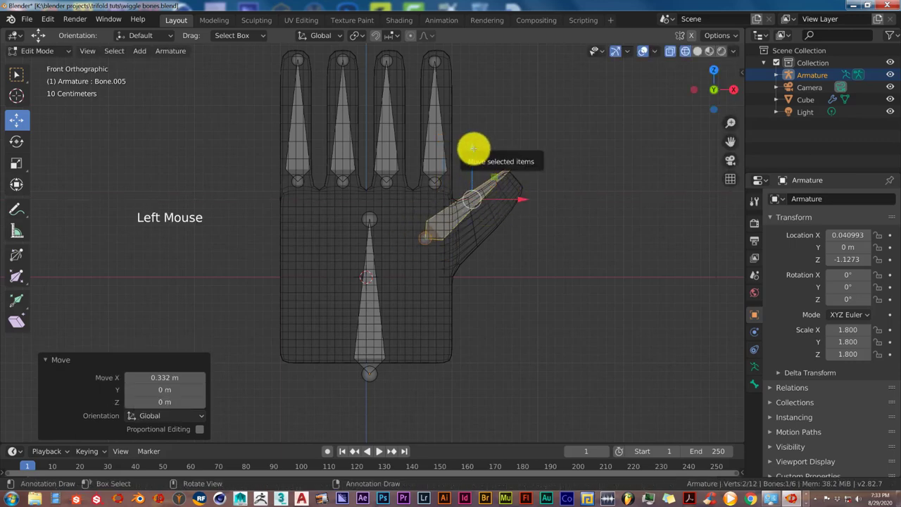
left_click_drag(474, 150, 477, 172)
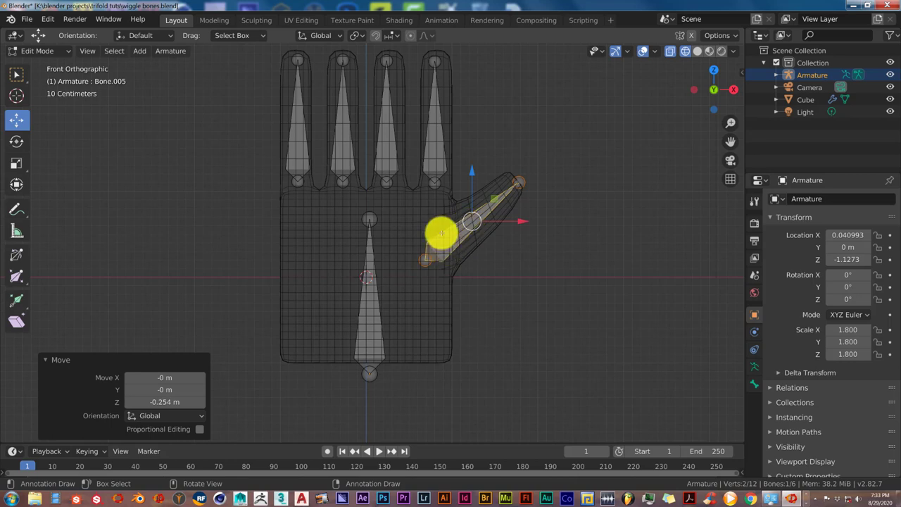
Step: Select the thumb and finger bones, palm bone last, and parent them with Keep Offset
left_click(432, 152, "shift")
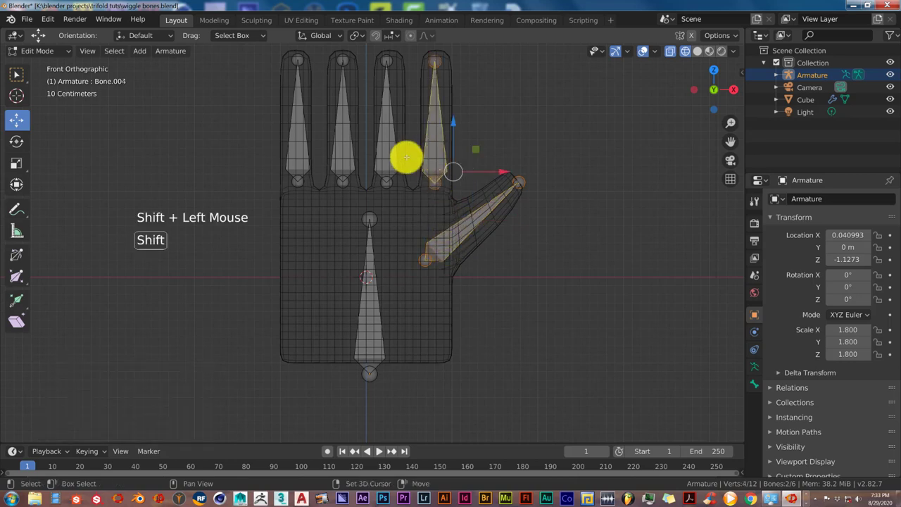
left_click(386, 150, "shift")
left_click(344, 151, "shift")
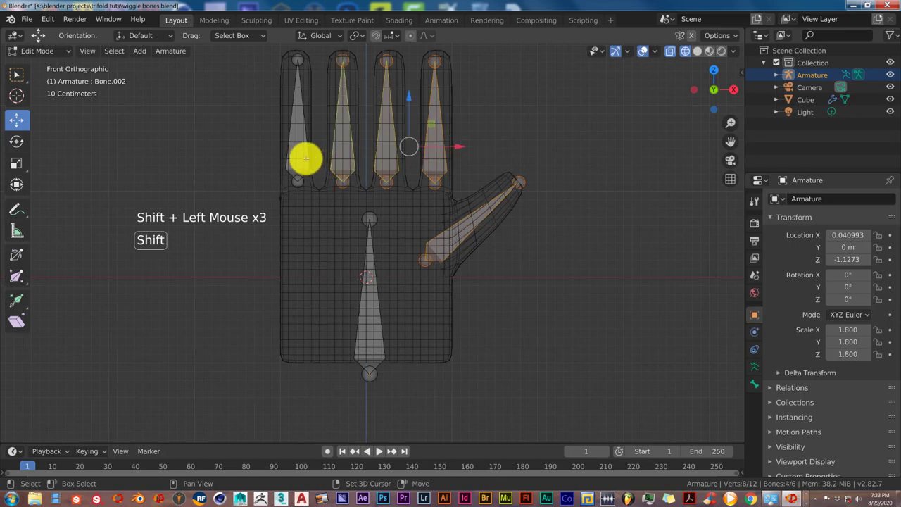
left_click(303, 156, "shift")
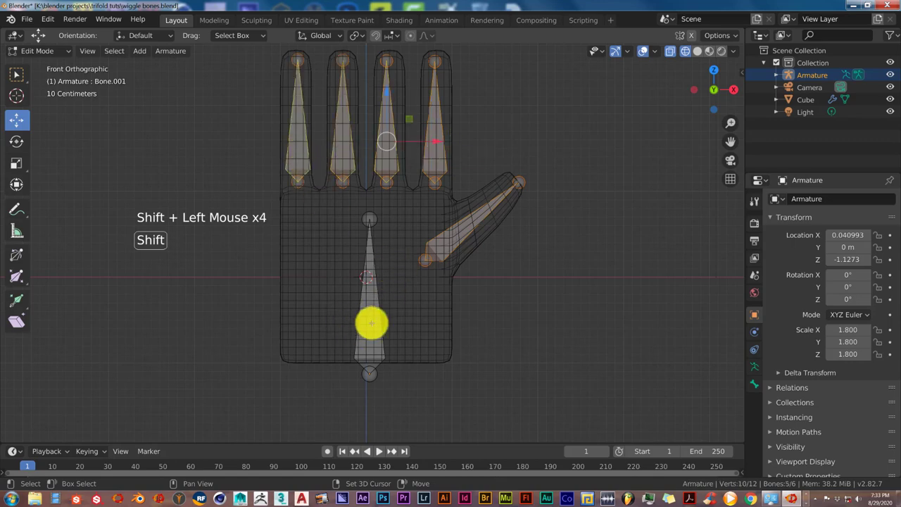
left_click(371, 322, "shift")
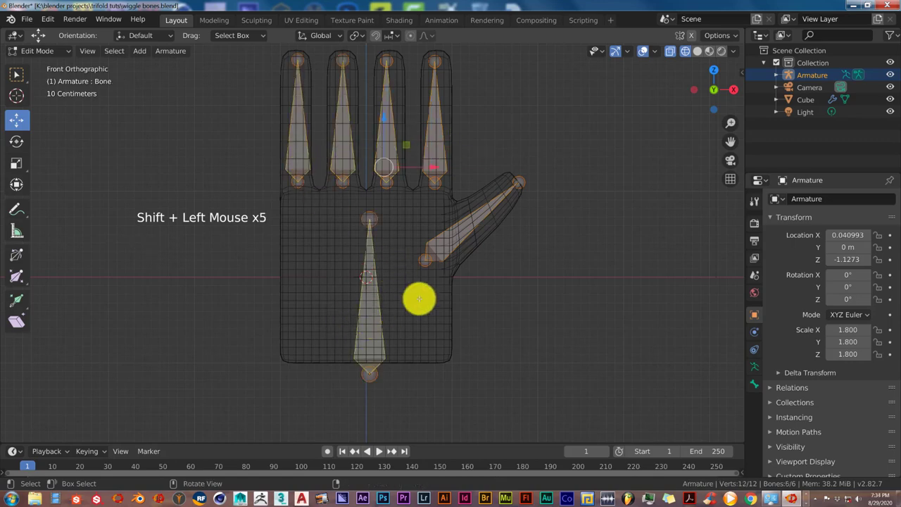
key("ctrl+p")
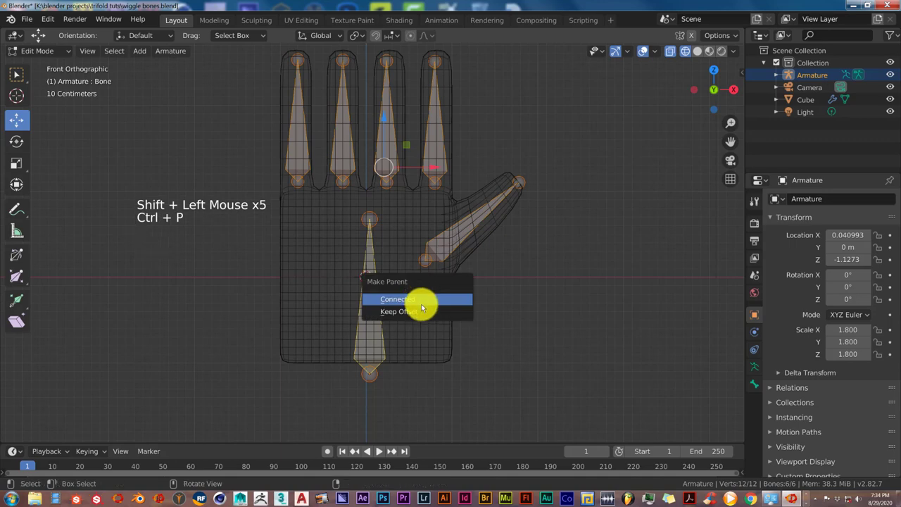
left_click(399, 311)
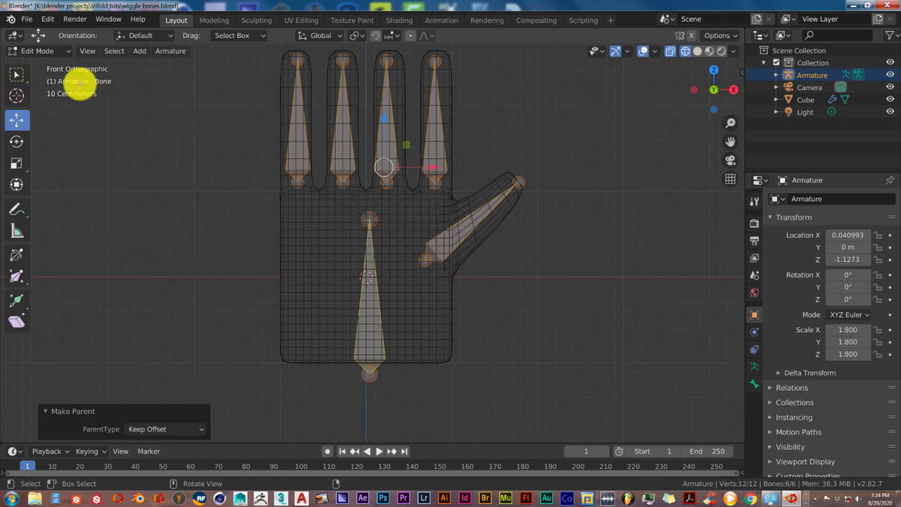
Step: Switch the armature to Pose Mode and enable Wiggle Bone on the palm bone, stiffness and dampening 0.20
left_click(68, 52)
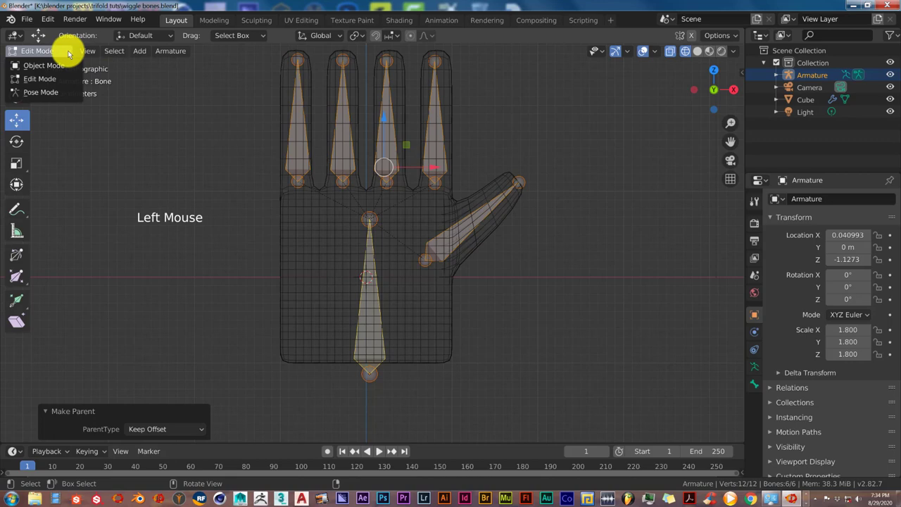
left_click(48, 91)
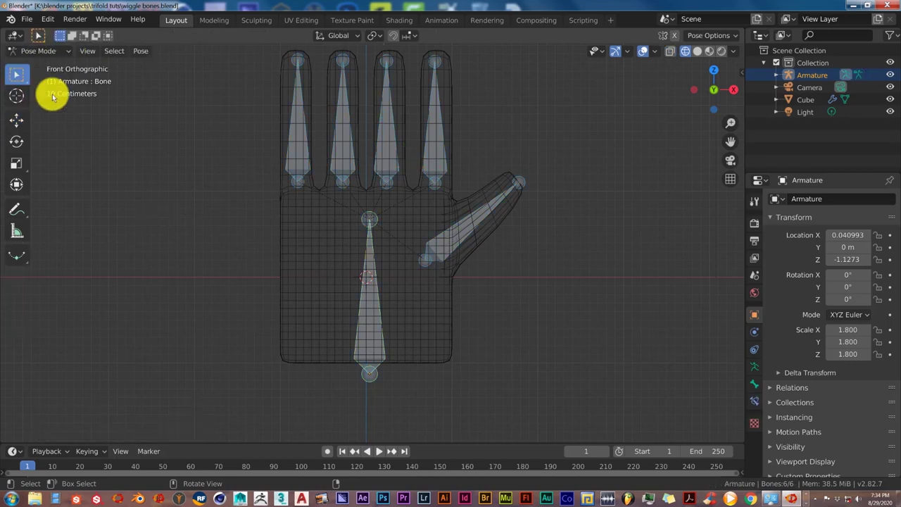
left_click(754, 386)
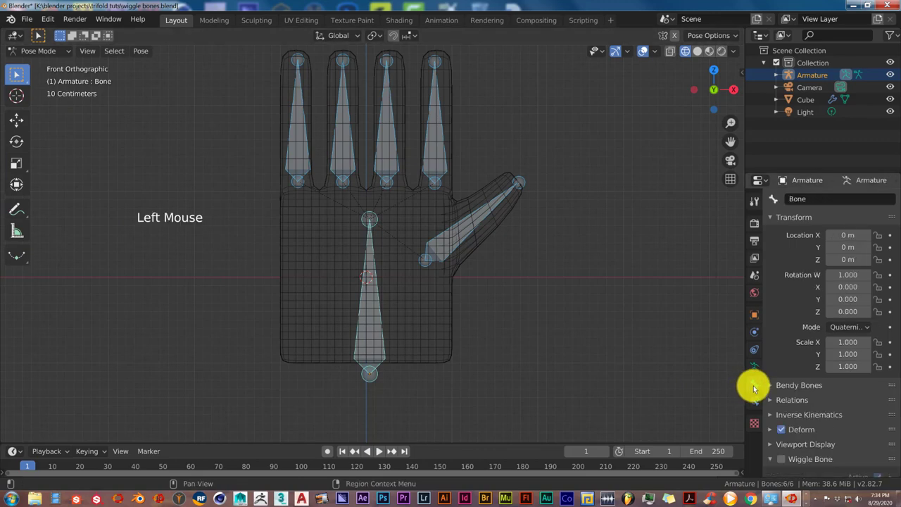
scroll(785, 444, "down", 1)
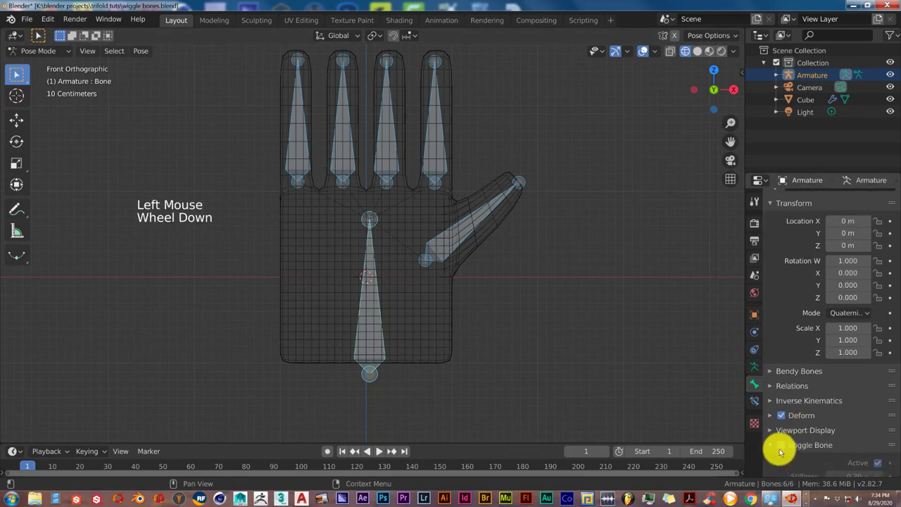
left_click(781, 446)
scroll(785, 454, "down", 5)
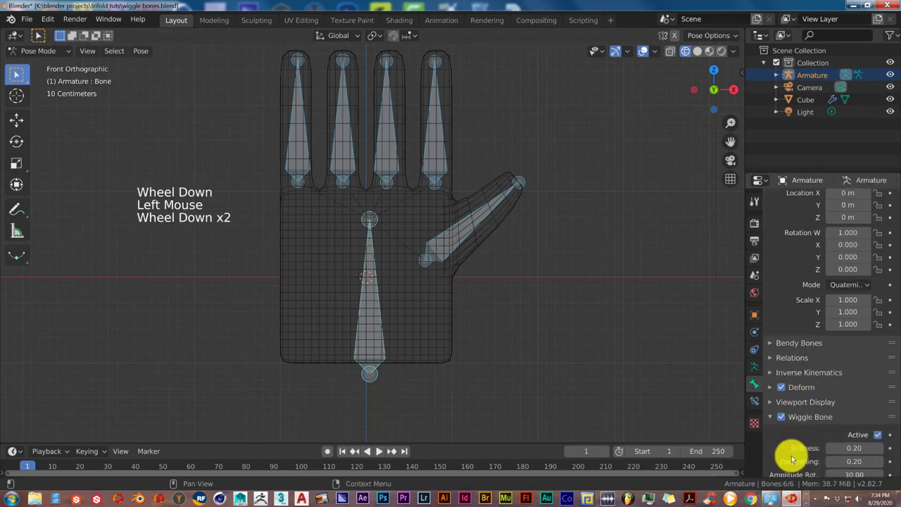
scroll(791, 456, "down", 4)
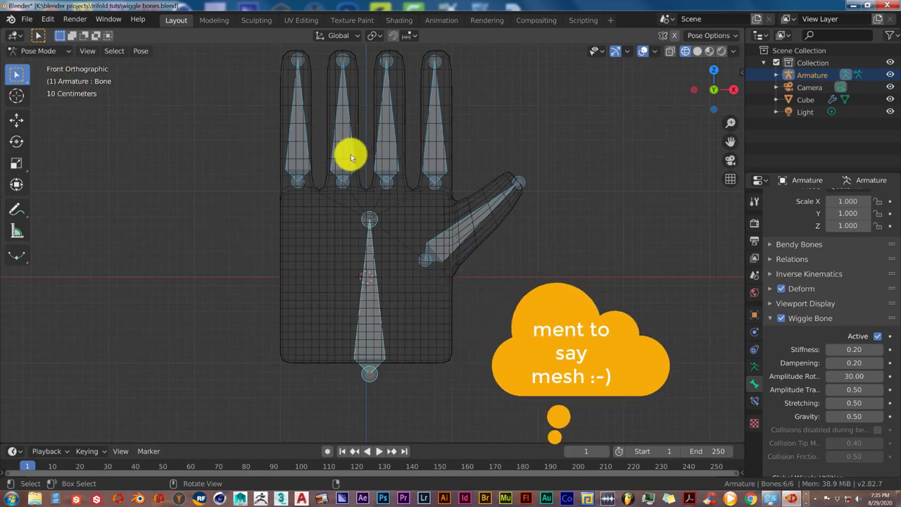
Step: Return to Object Mode and parent the hand to the armature With Automatic Weights
left_click(64, 54)
left_click(63, 65)
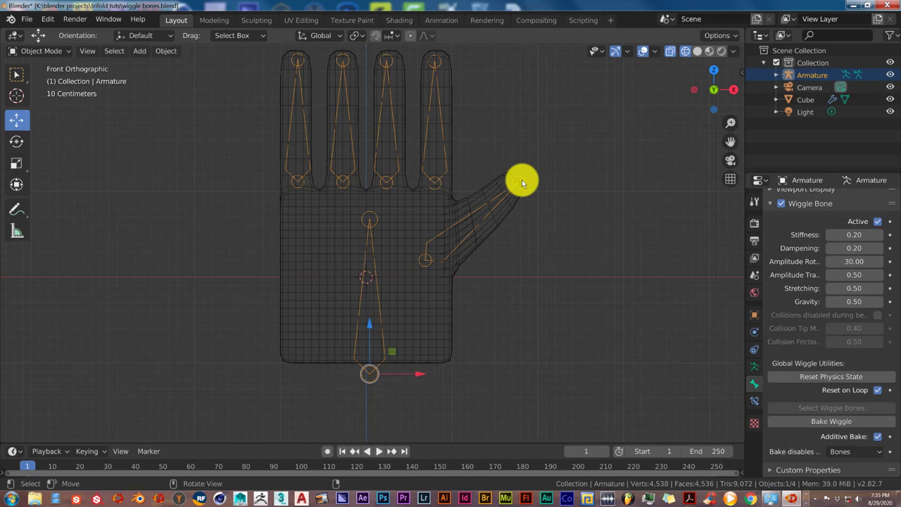
left_click(450, 328)
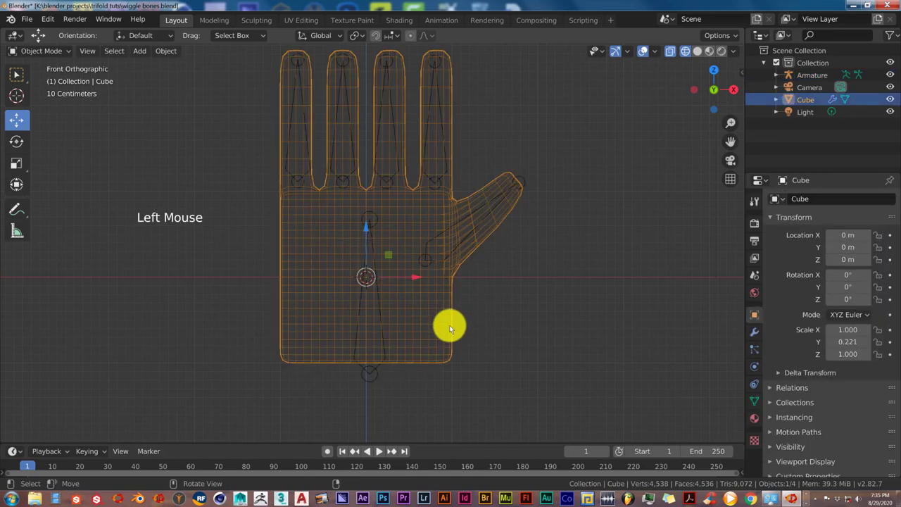
key("shift")
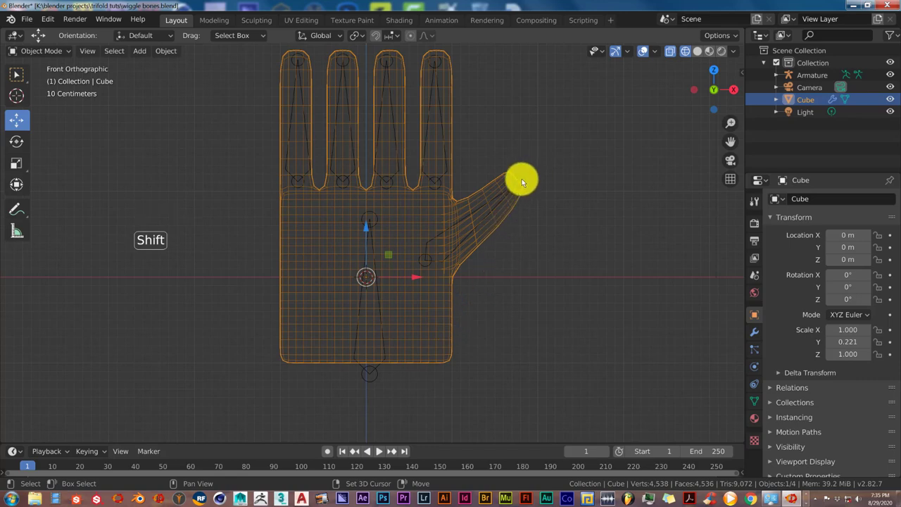
left_click(521, 181, "shift")
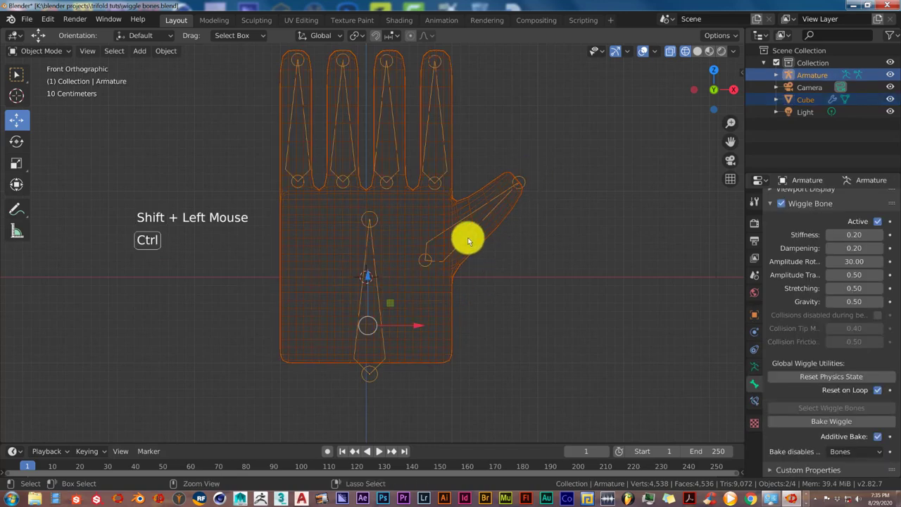
key("ctrl+p")
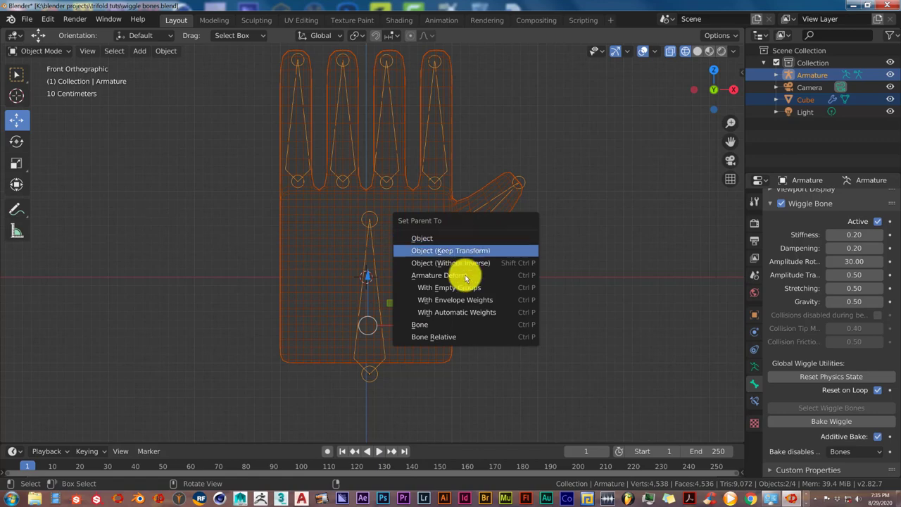
left_click(463, 312)
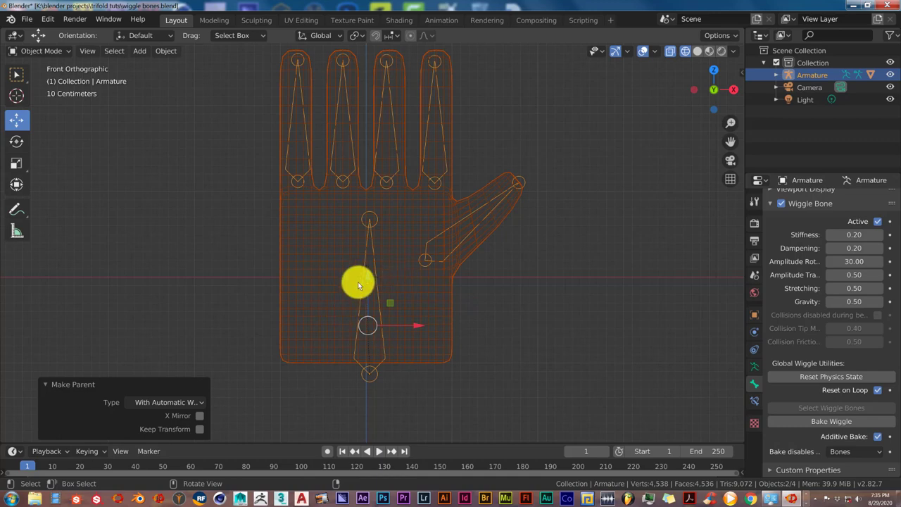
left_click(43, 384)
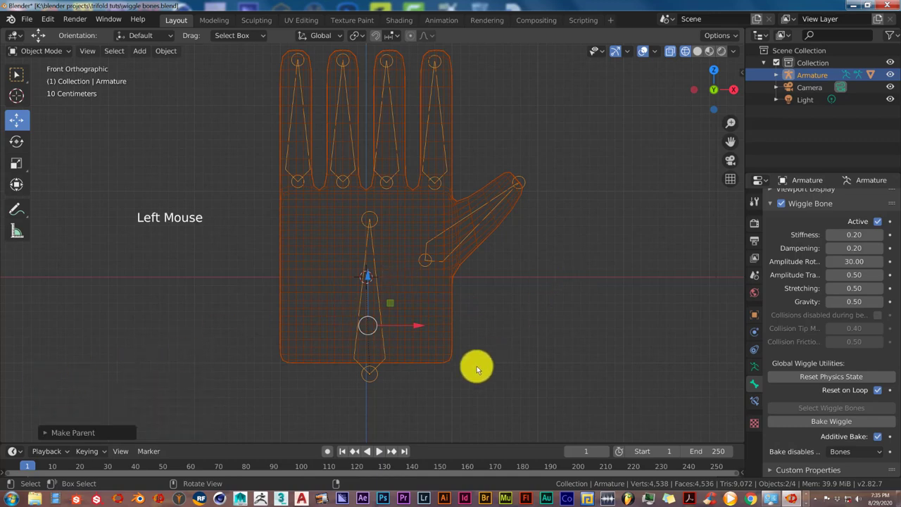
Step: Show solid shading, move the armature and hand left, and play the animation
key("z")
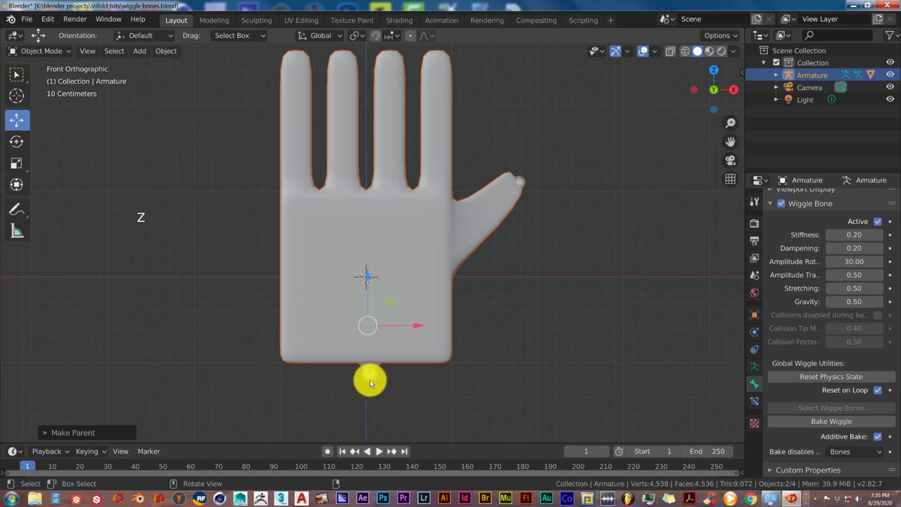
left_click(369, 382)
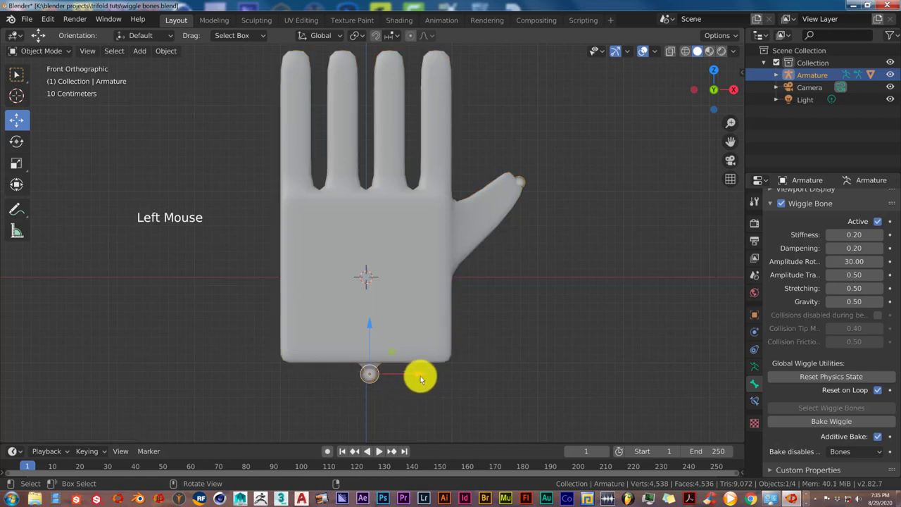
left_click_drag(420, 376, 273, 369)
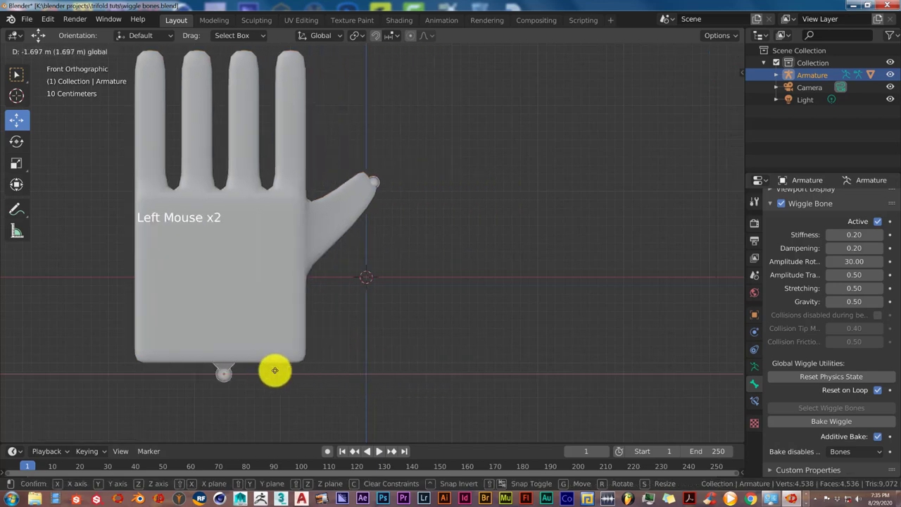
left_click(379, 452)
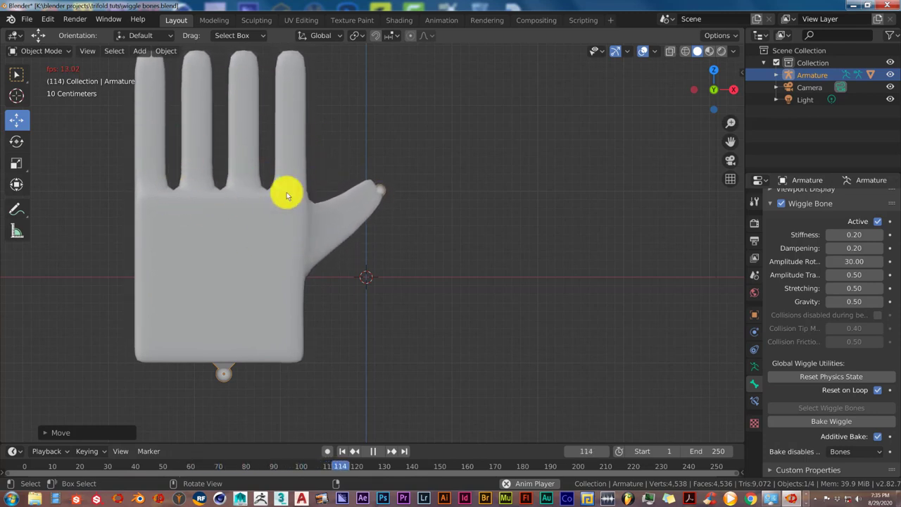
Step: Stop playback, drag the armature right, replay, then pause at frame 89
left_click(373, 451)
left_click_drag(276, 372, 562, 381)
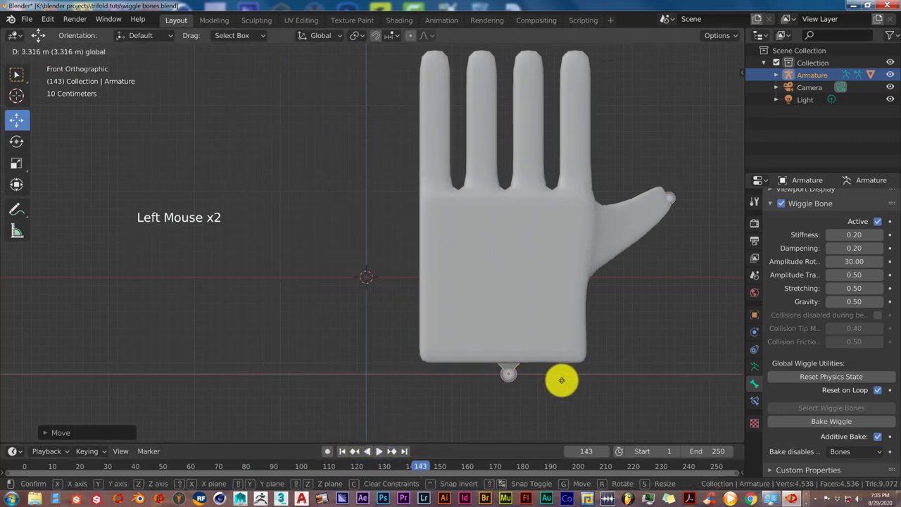
left_click(376, 450)
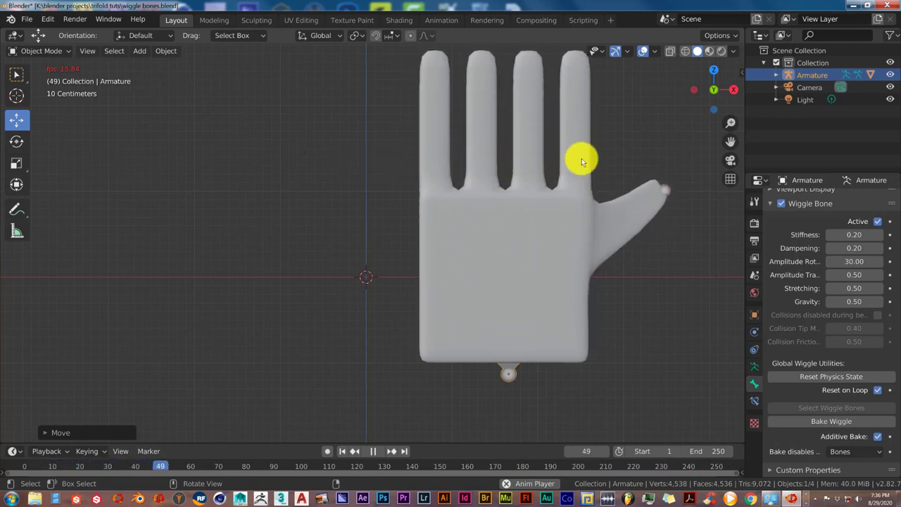
left_click(374, 451)
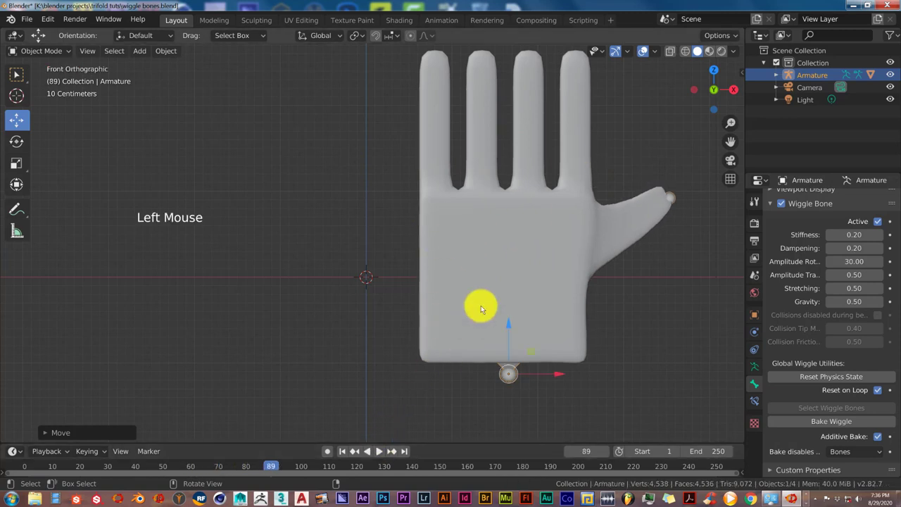